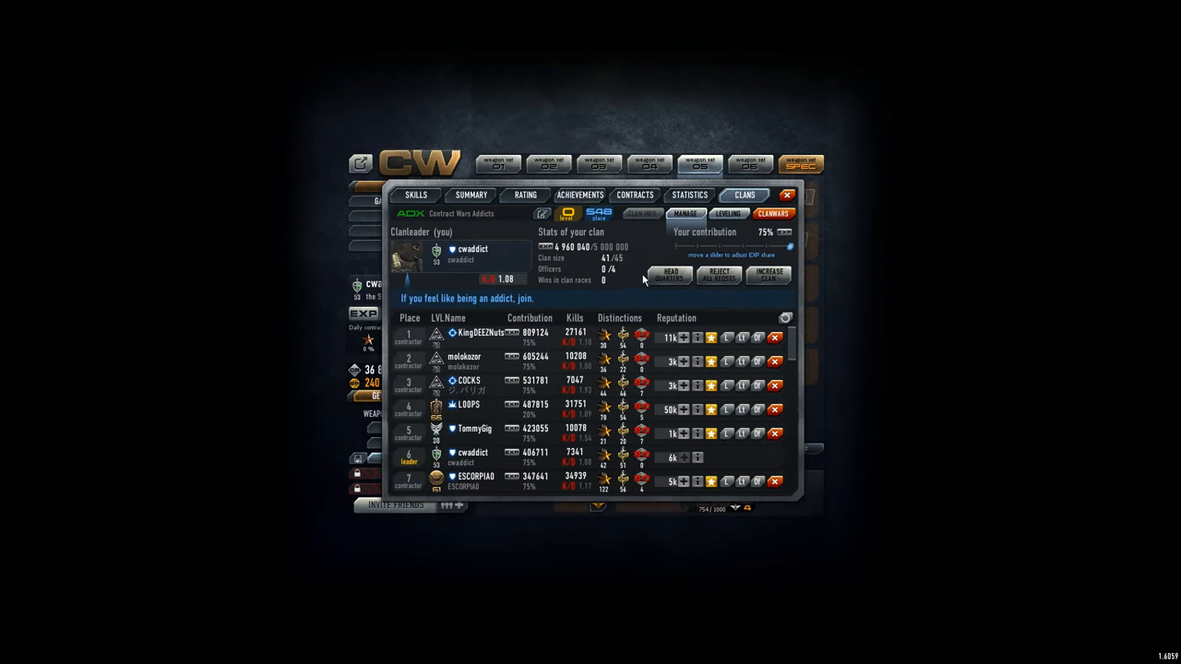
- Show the clan's donation history, then bring up the clan skill tree with its balance
click(729, 214)
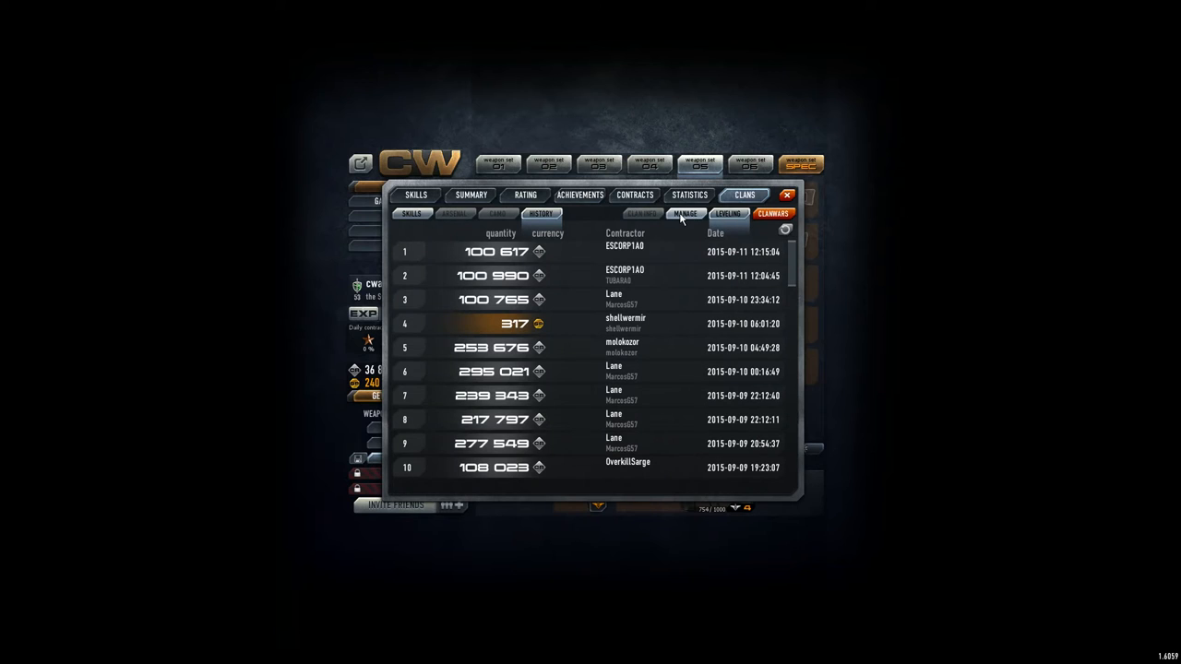
click(413, 214)
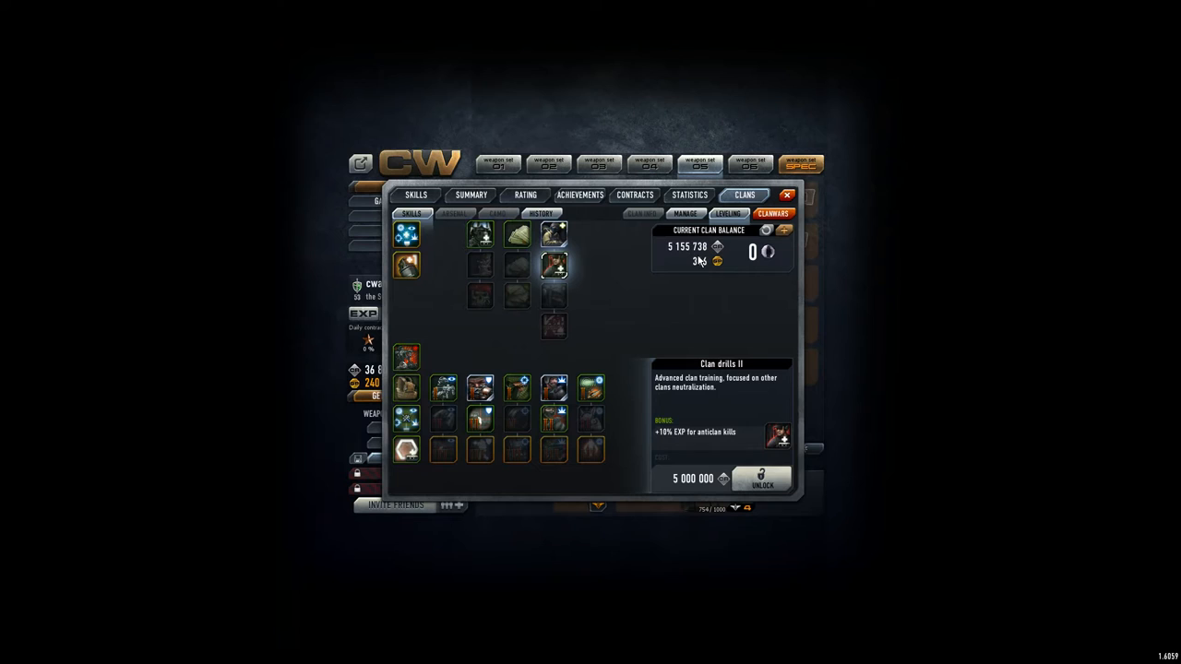
- Review Clan drills I-IV costs (5,000,000 / 9,000,000 / 12,000,000) and Scout specialization I at 6,000,000
click(554, 236)
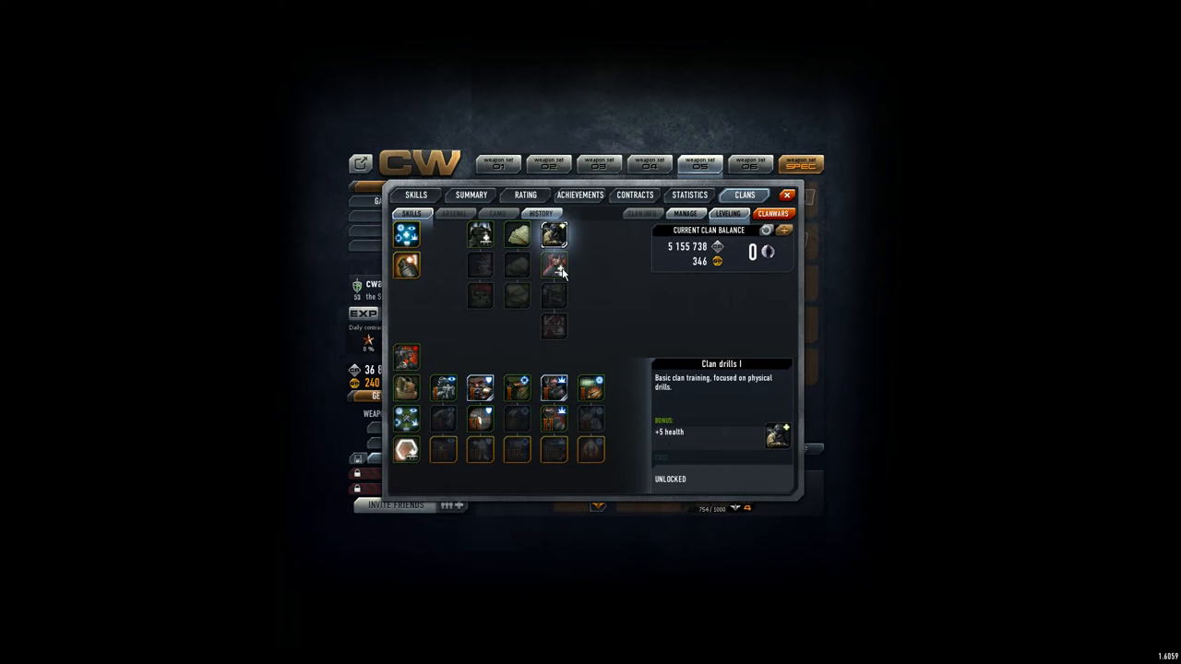
click(557, 267)
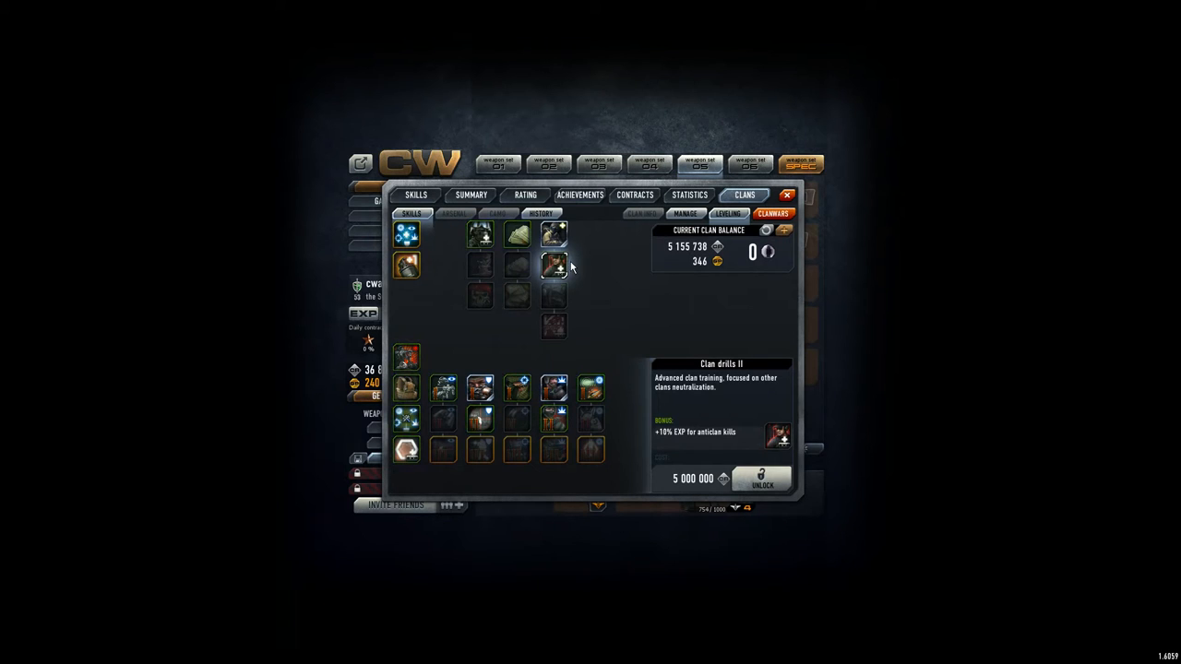
click(553, 296)
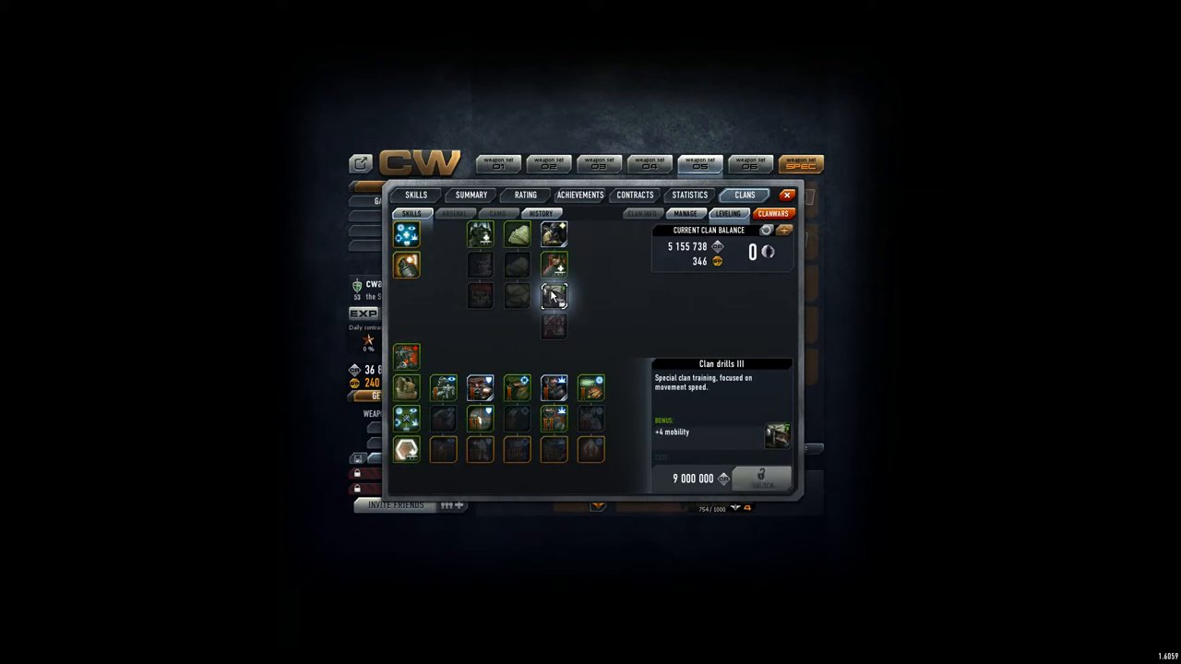
click(554, 326)
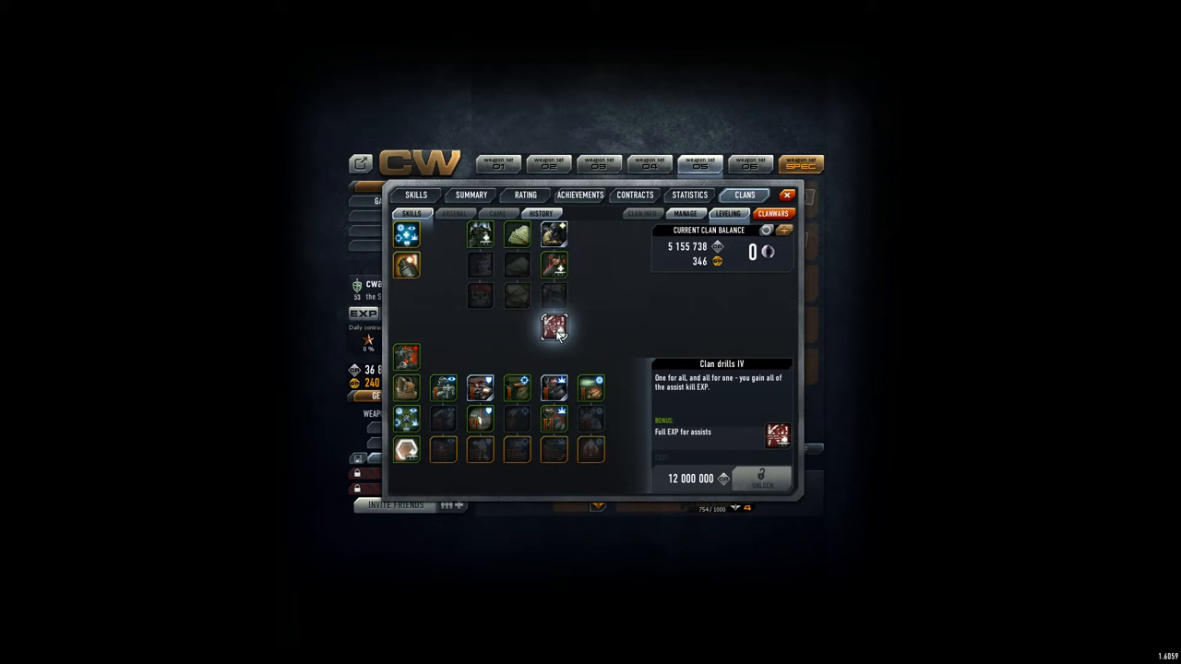
click(446, 391)
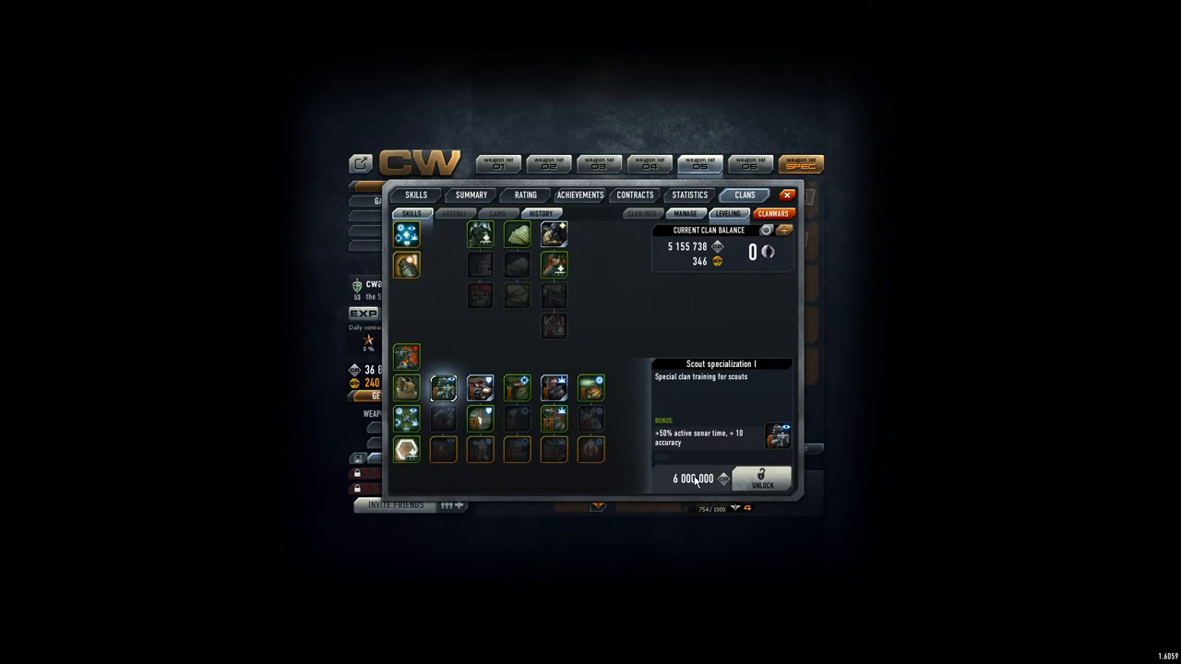
- Compare Scout, Sniper and Gunsmith specialization I costs (Gunsmith 7,000,000), then return to Clan drills II
click(517, 388)
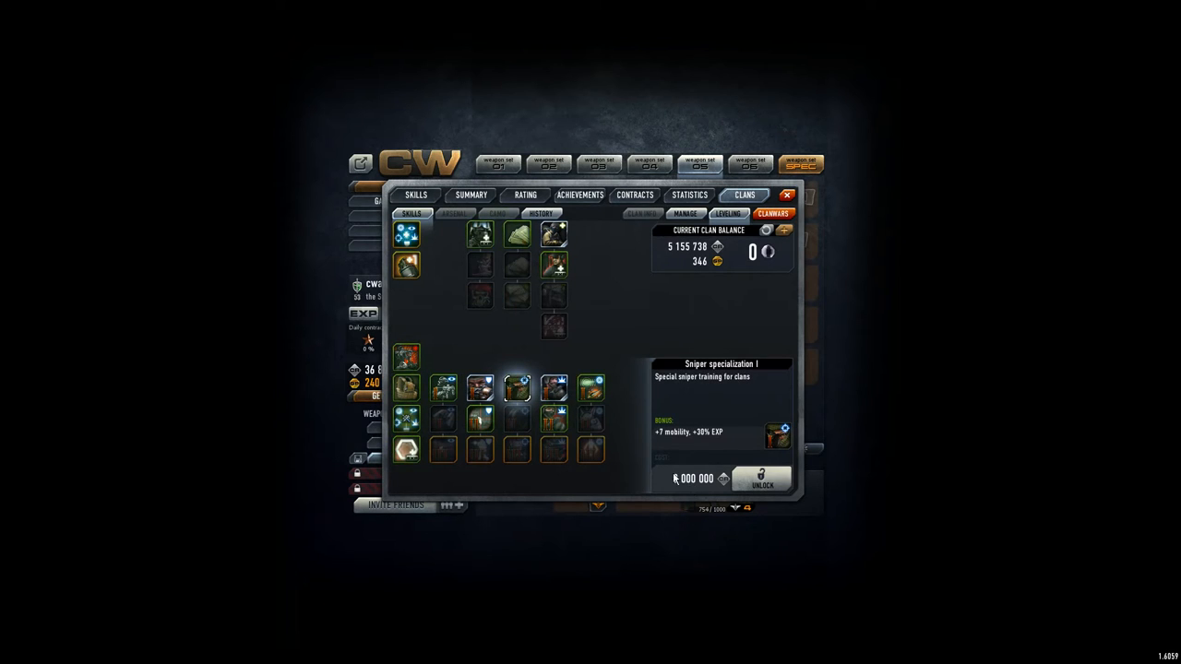
click(591, 388)
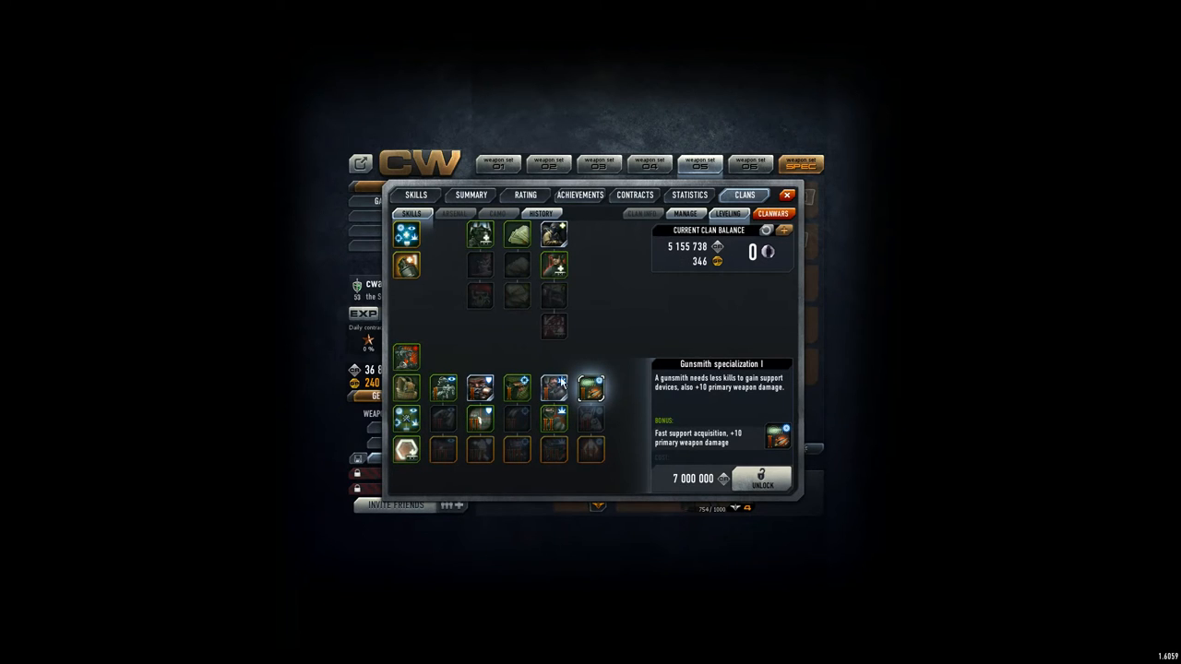
click(517, 388)
click(443, 388)
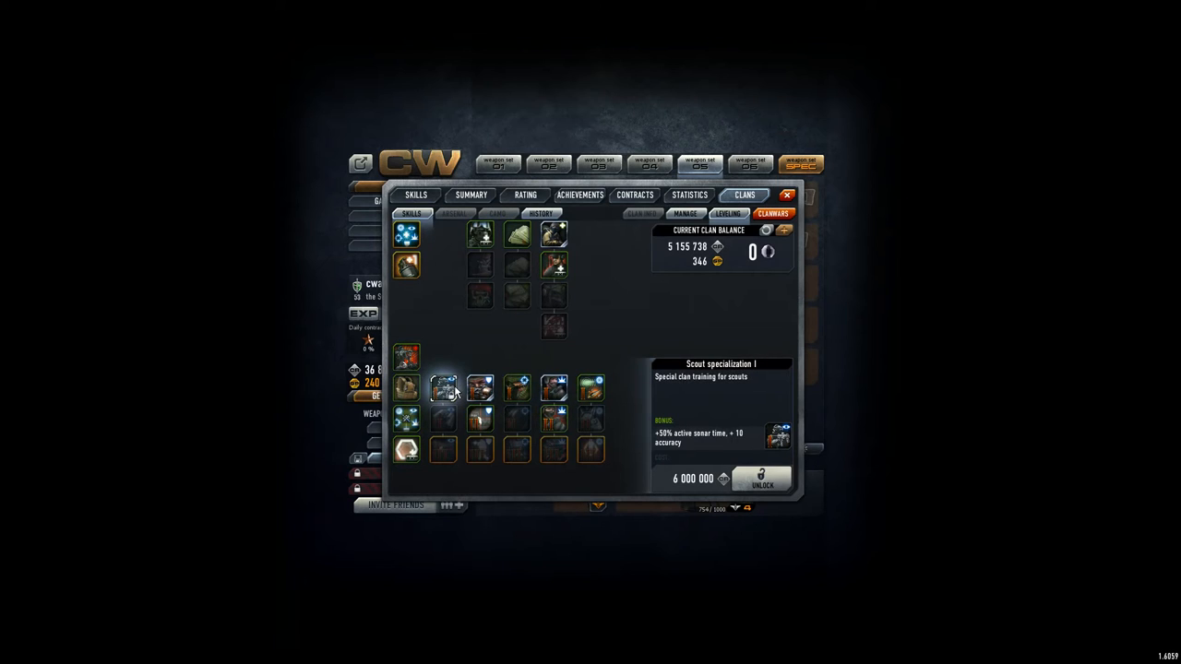
click(517, 388)
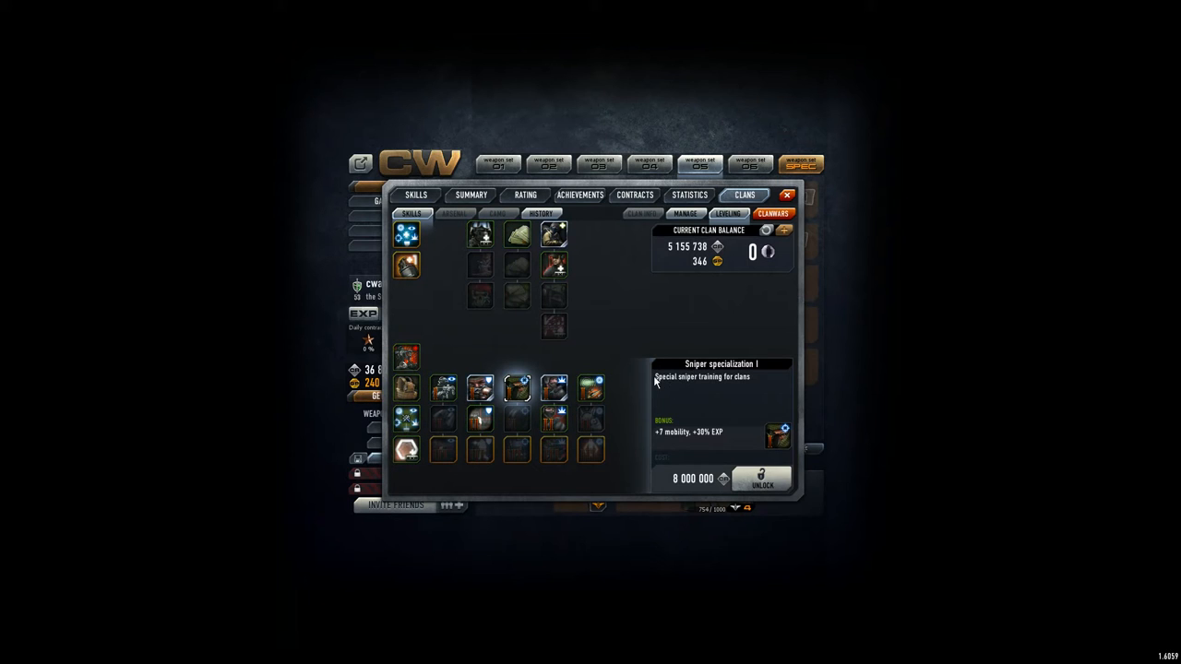
click(595, 393)
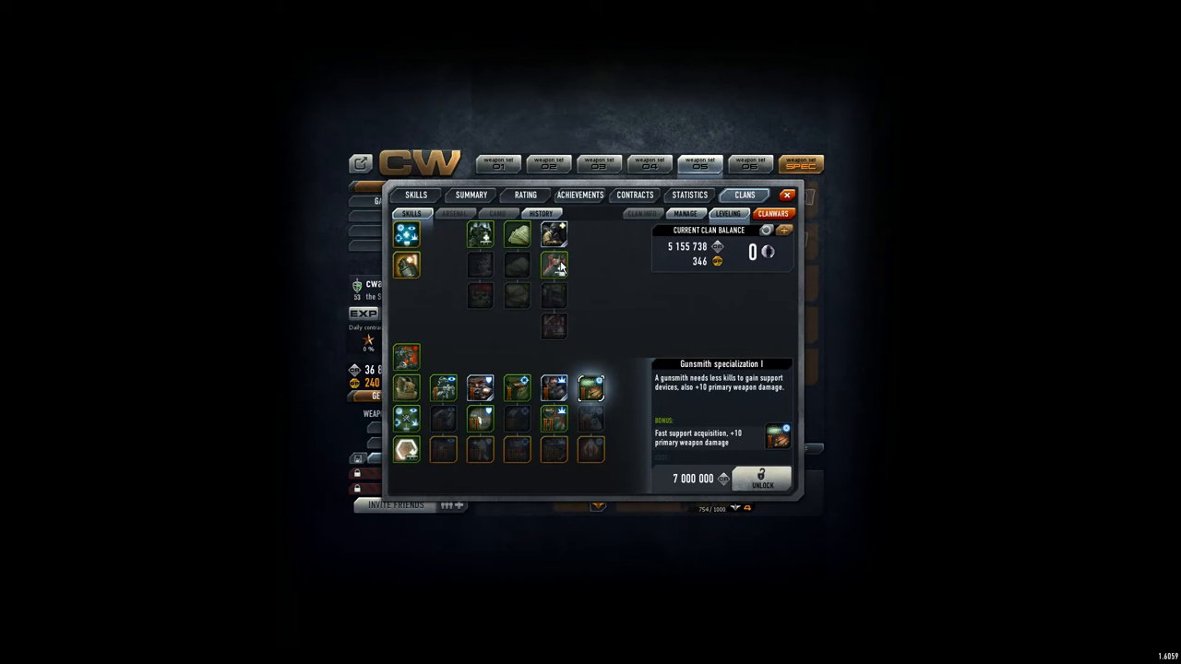
click(556, 267)
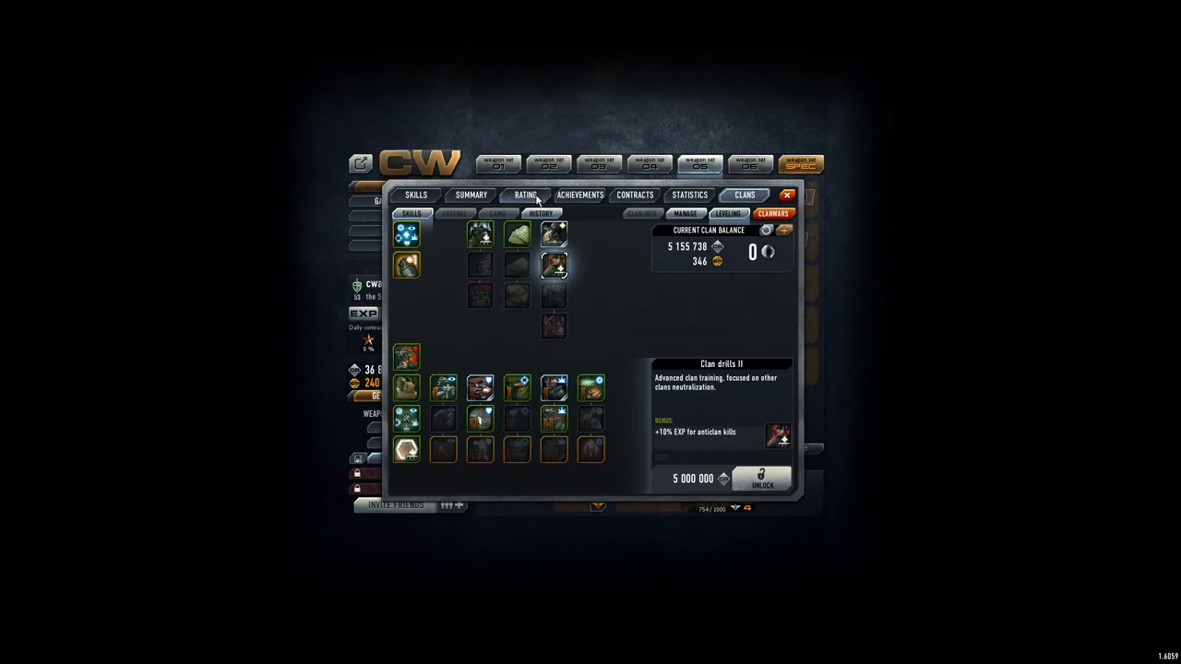
click(535, 199)
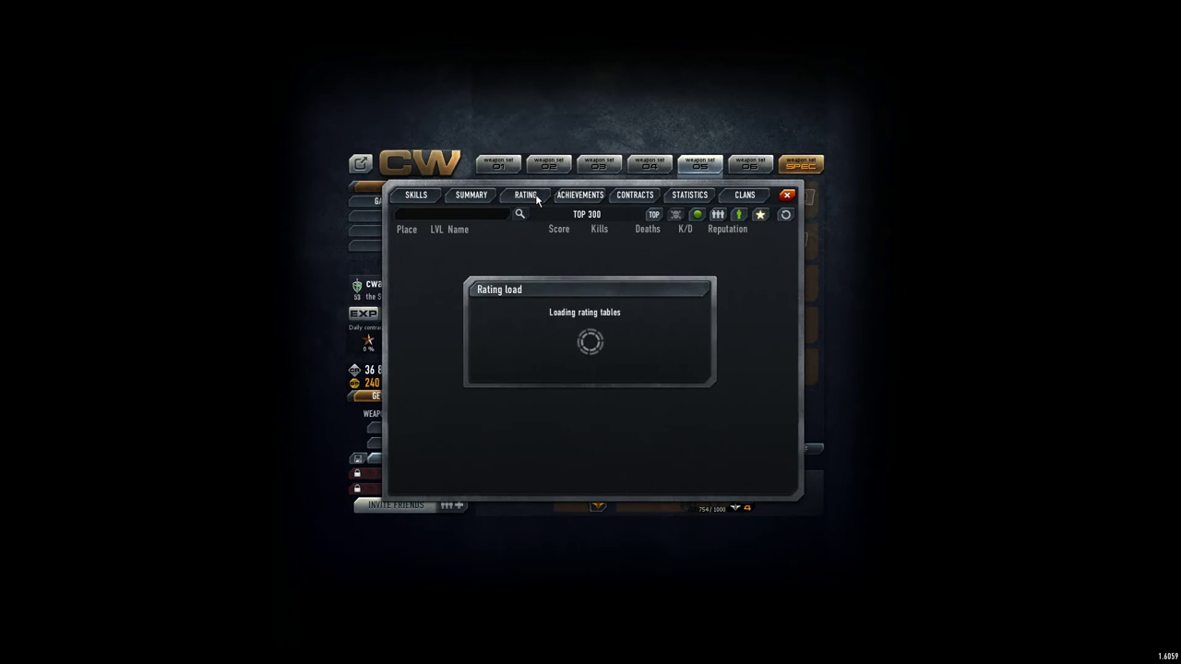
click(743, 194)
click(728, 212)
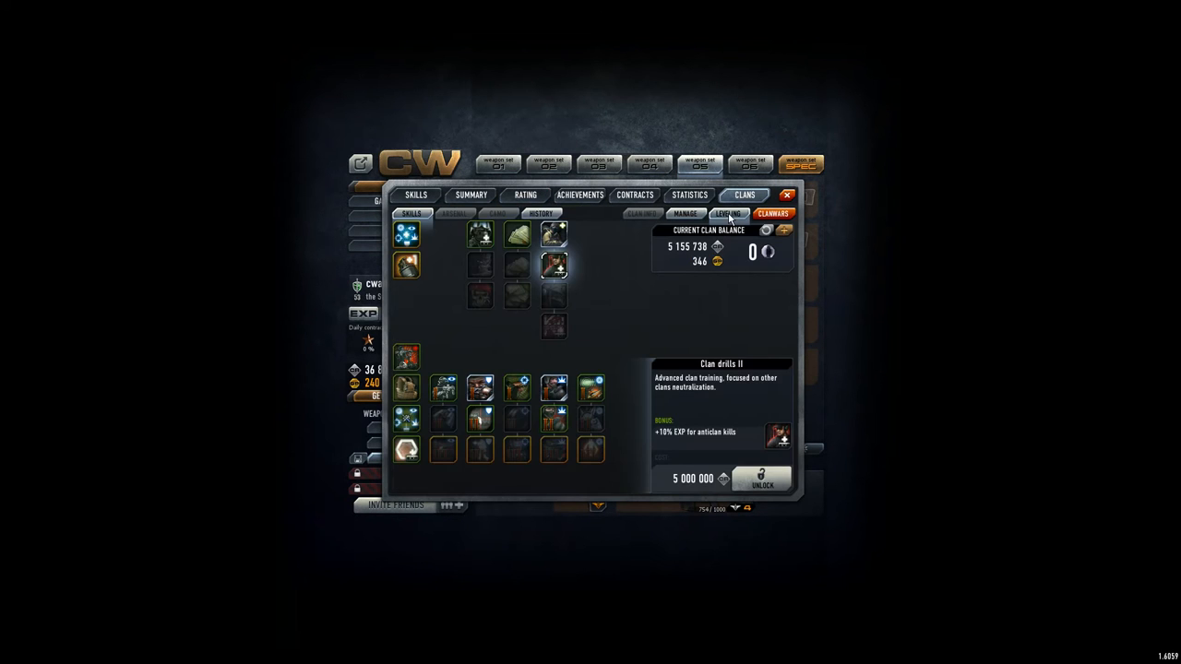
click(549, 213)
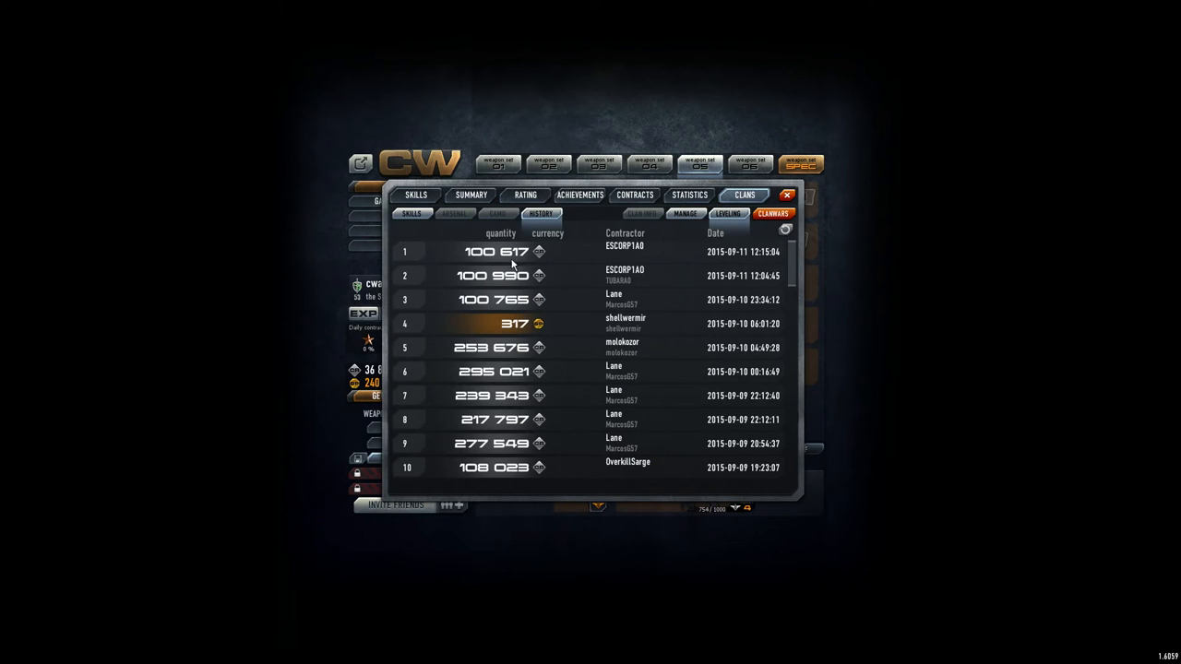
scroll(792, 274, down, 2)
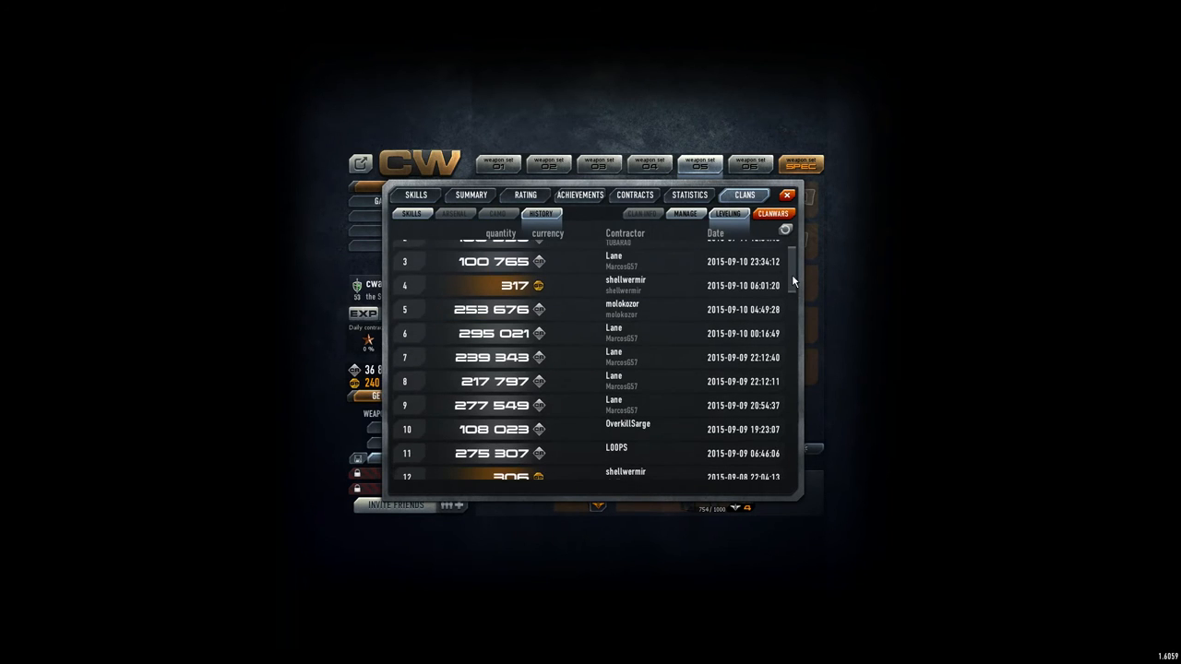
scroll(791, 274, up, 2)
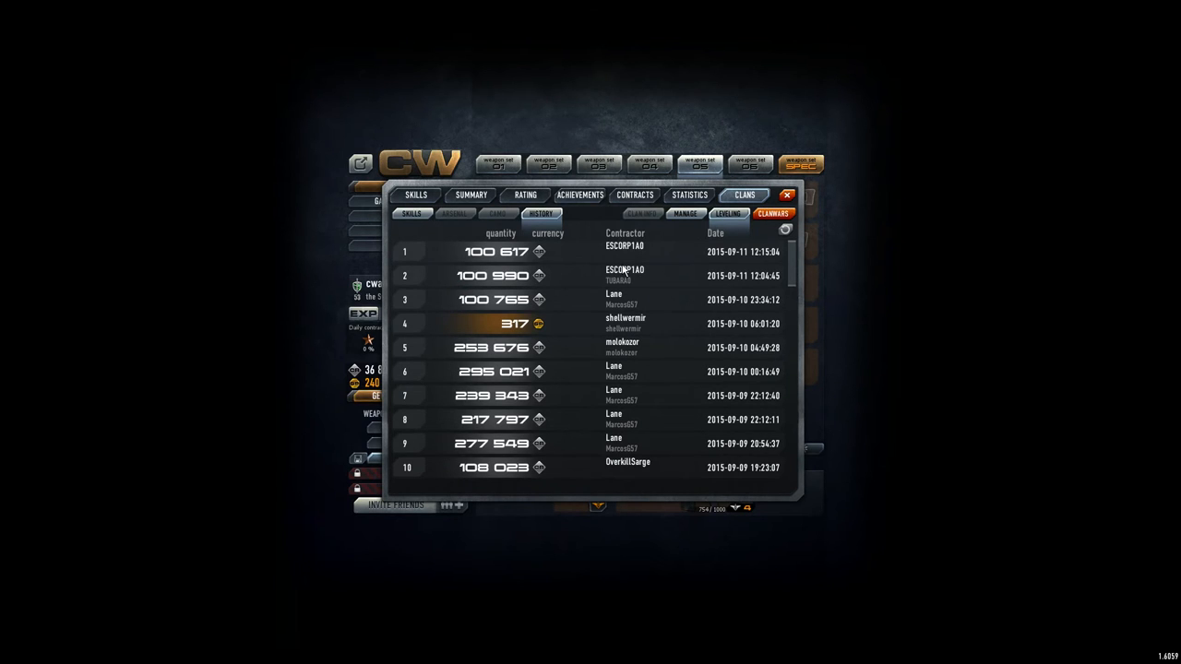
scroll(625, 270, down, 2)
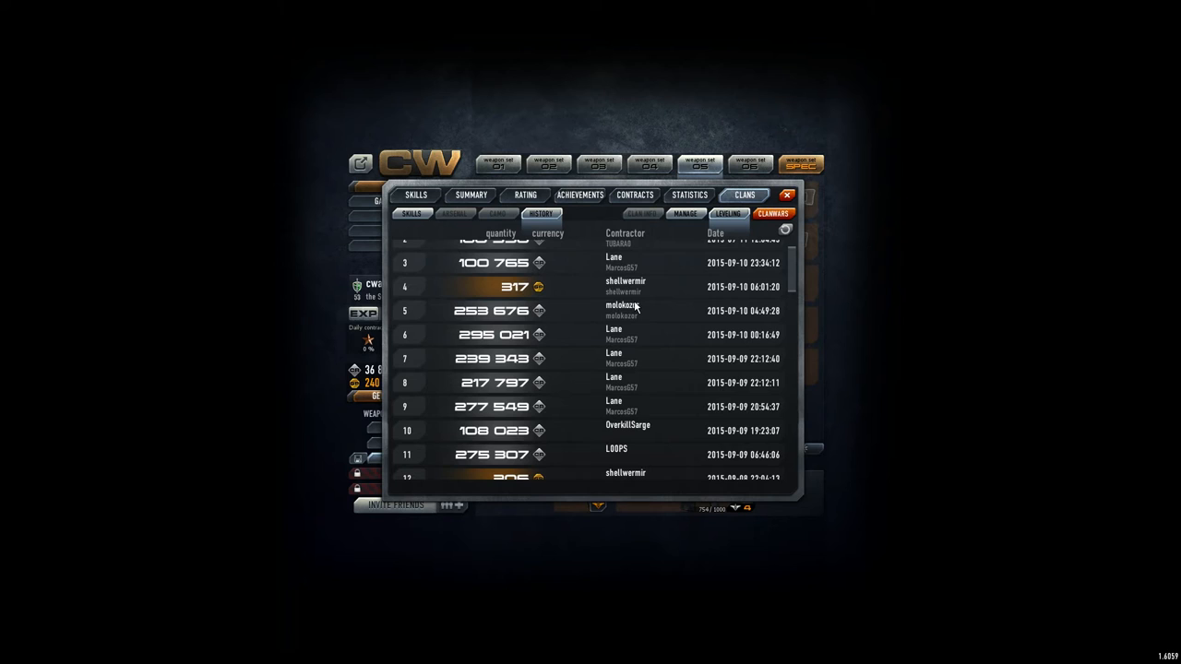
scroll(629, 288, down, 2)
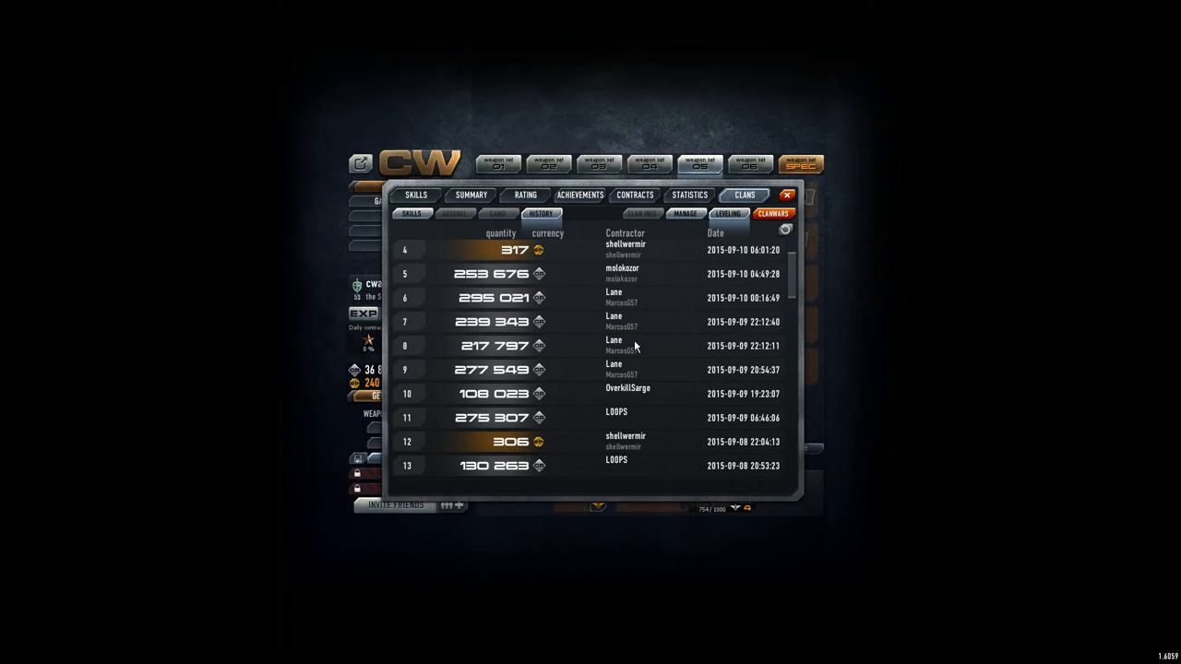
scroll(617, 347, down, 3)
scroll(634, 433, down, 3)
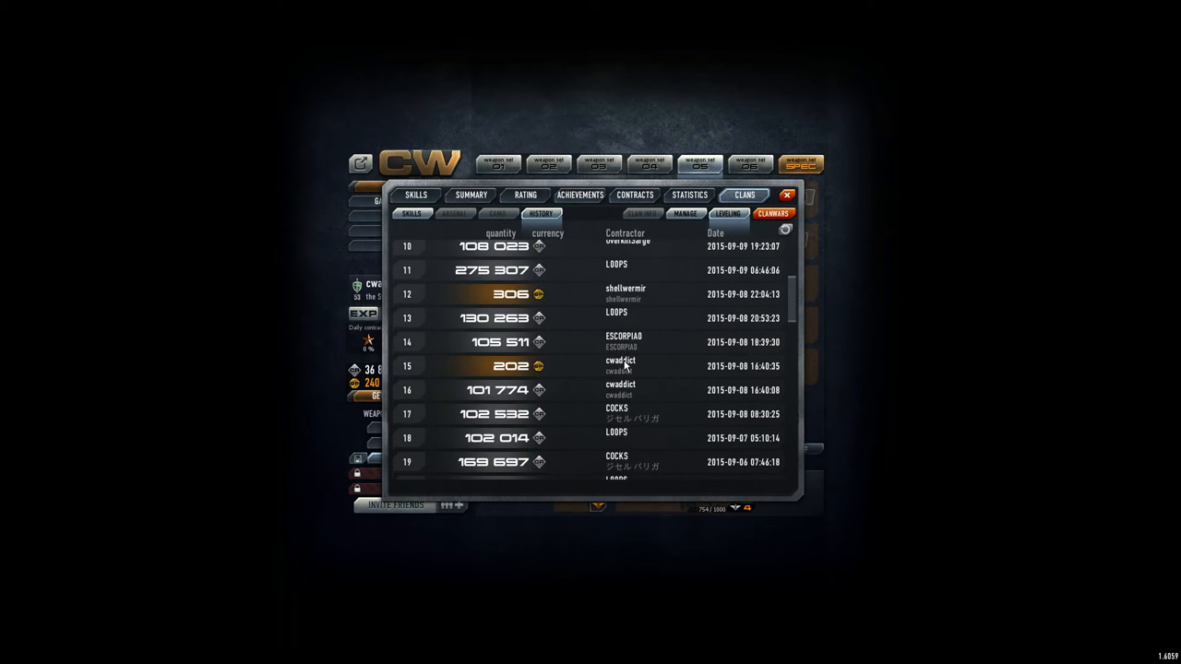
scroll(630, 383, up, 5)
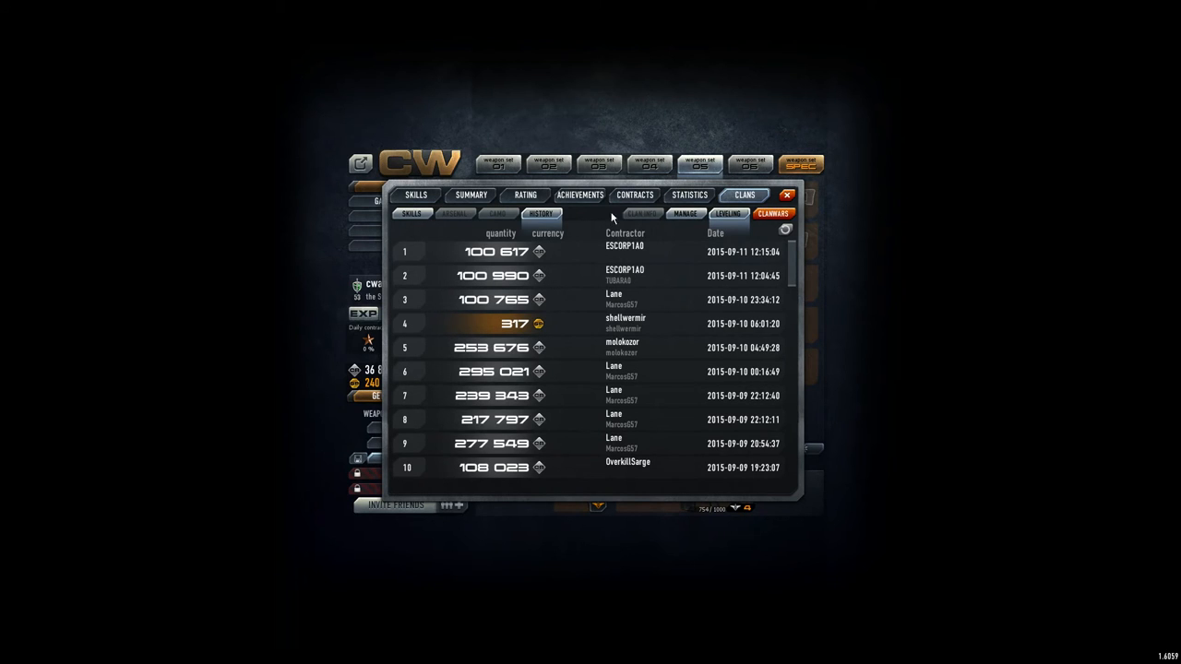
click(412, 214)
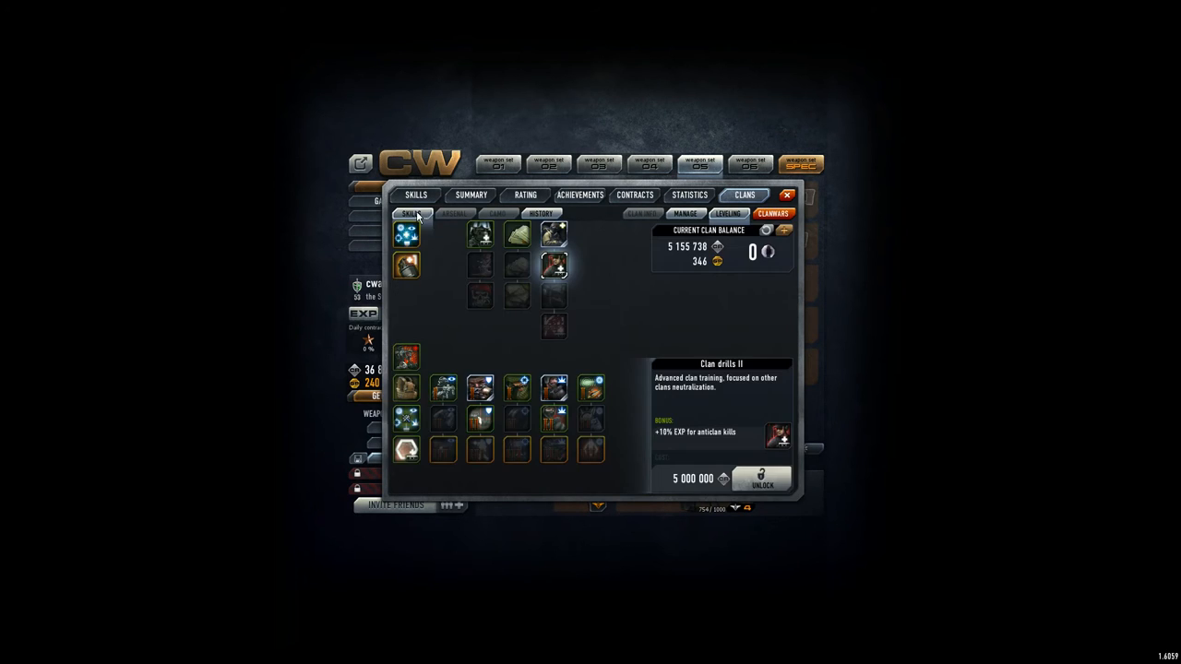
click(698, 217)
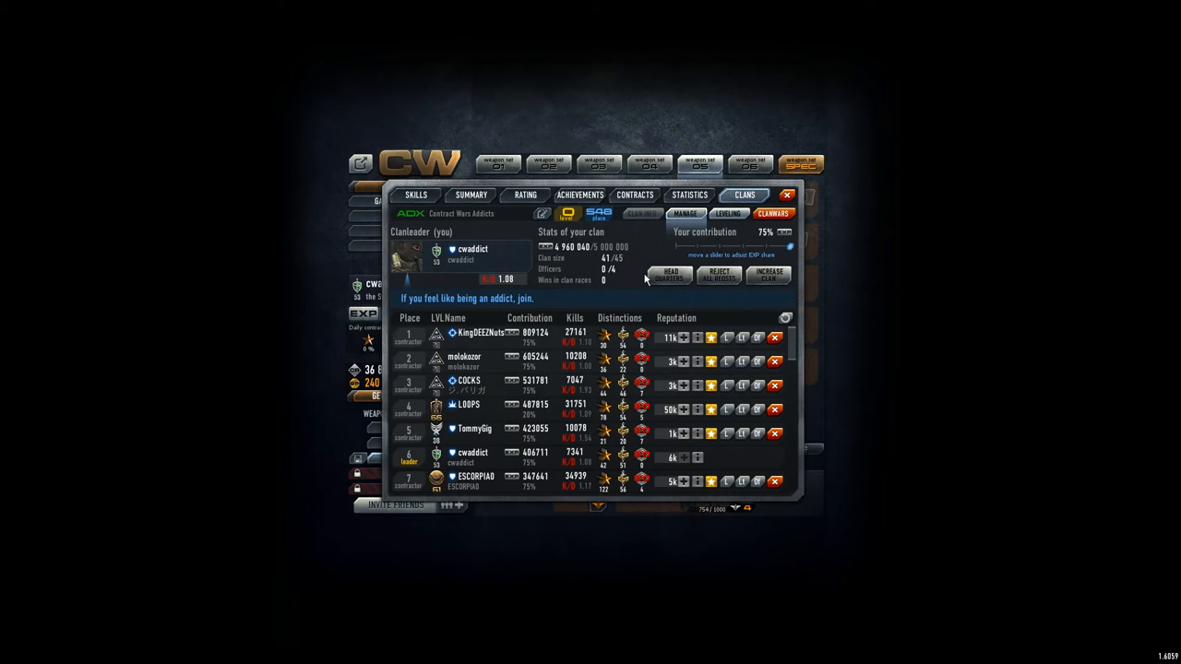
click(726, 213)
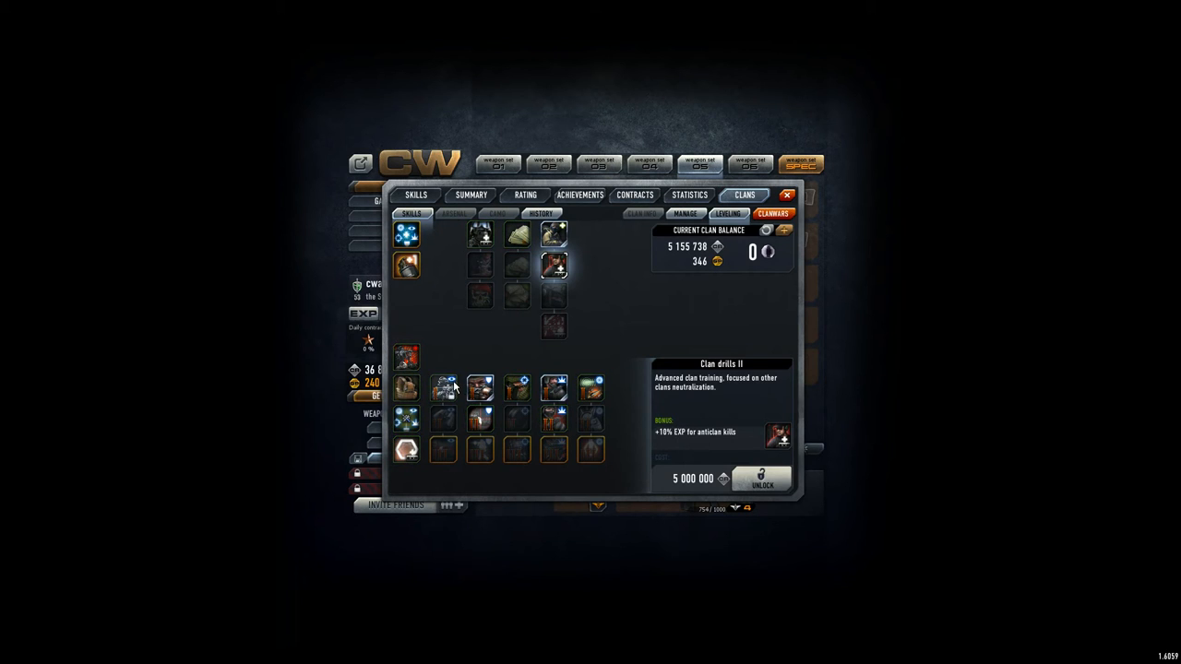
- Glance at Sniper specialization and Clan drills II, then show the profile summary with rank 53, next rank 54
click(516, 387)
click(557, 269)
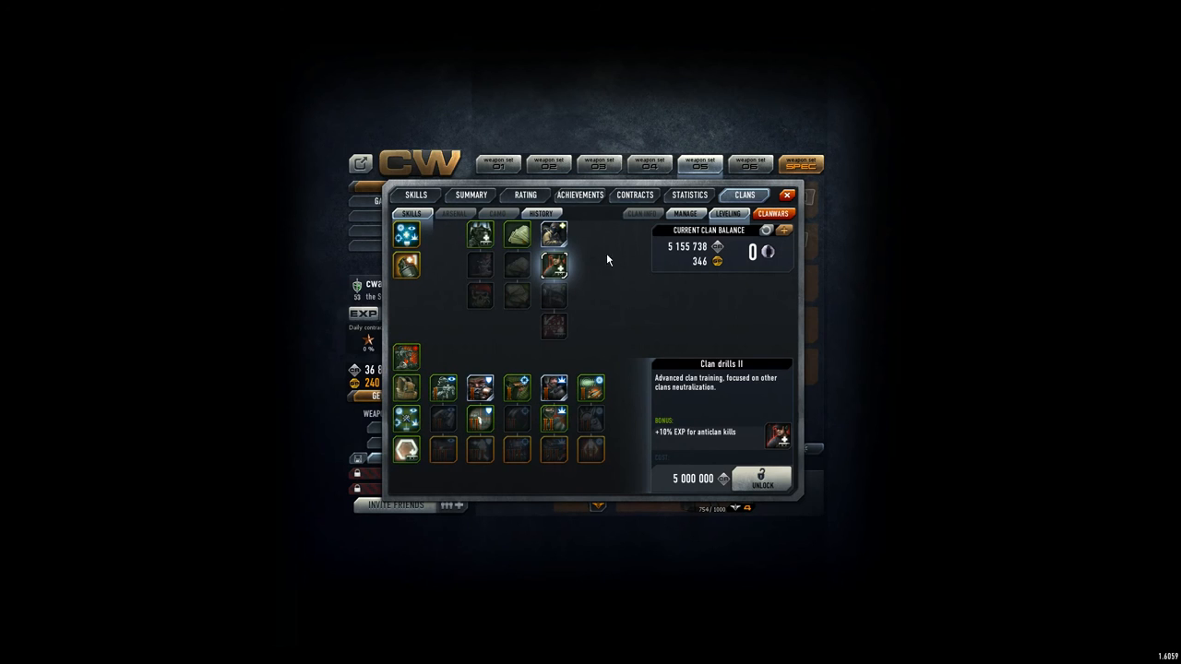
click(472, 195)
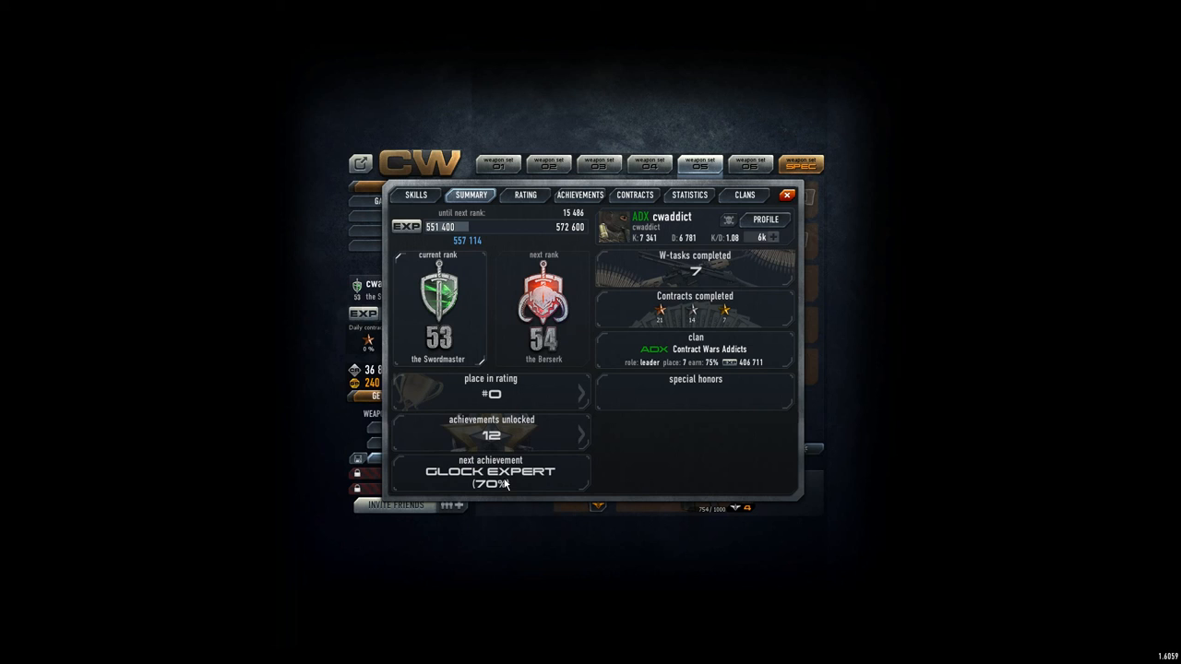
- Show the favorites rating list of ADX clan players, LOOPS first at 15,179,343 score
click(519, 200)
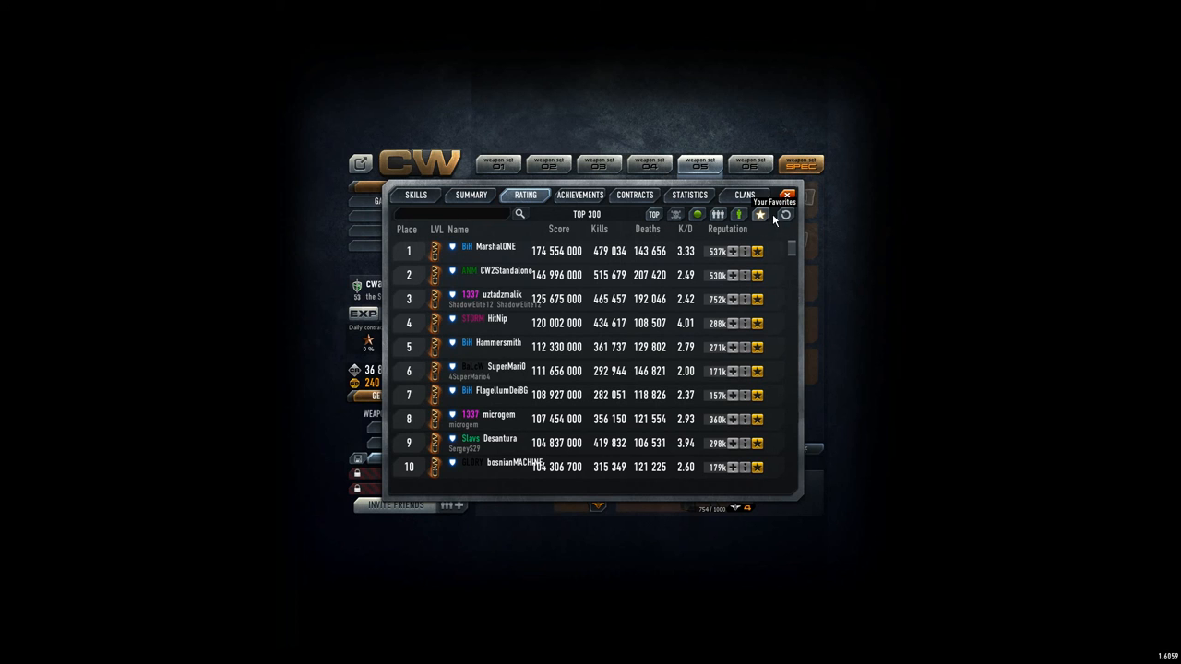
mouse_move(793, 248)
mouse_down()
mouse_move(792, 412)
mouse_move(805, 384)
mouse_up()
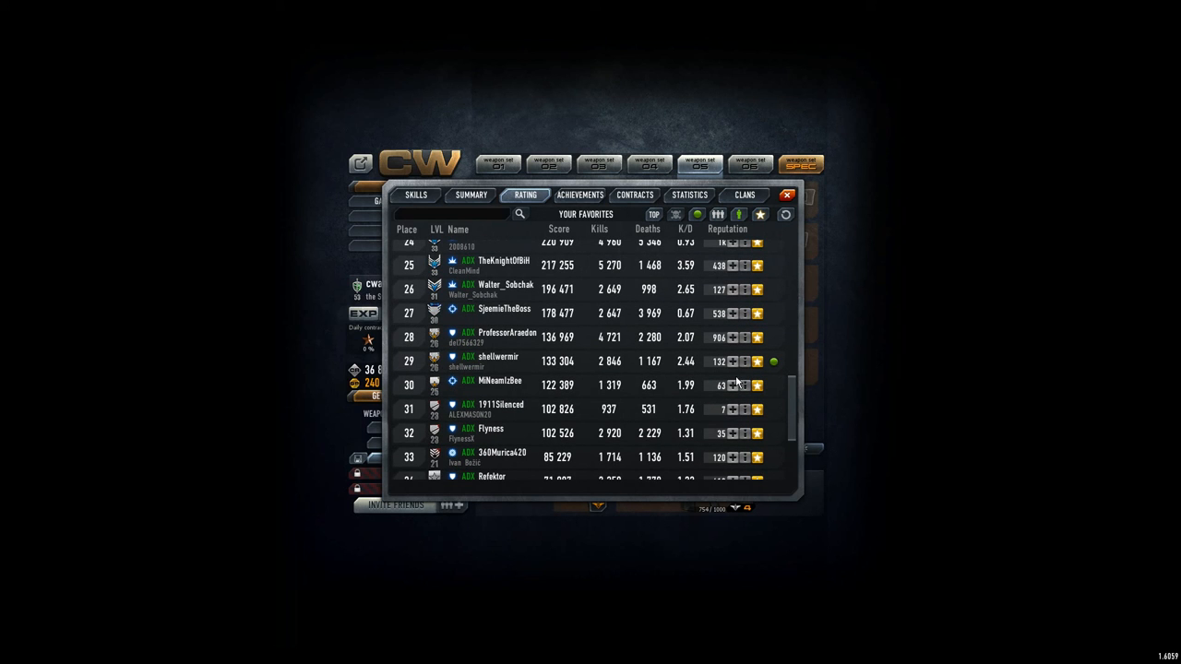
scroll(791, 394, up, 1)
scroll(789, 396, up, 5)
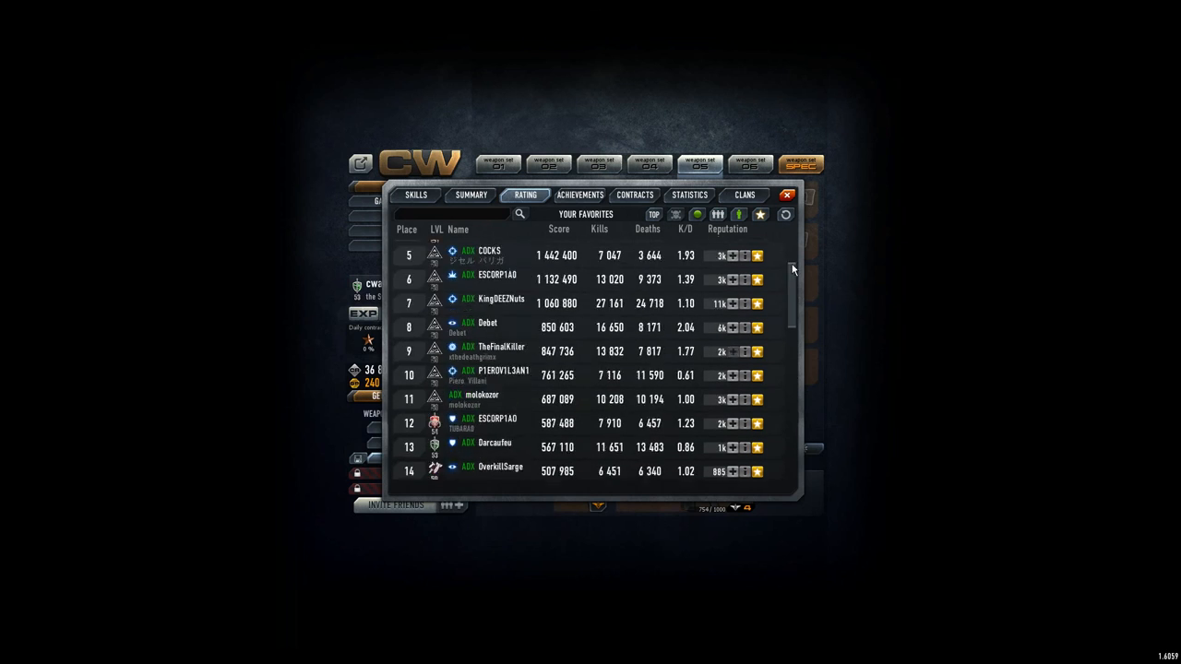
scroll(789, 396, up, 3)
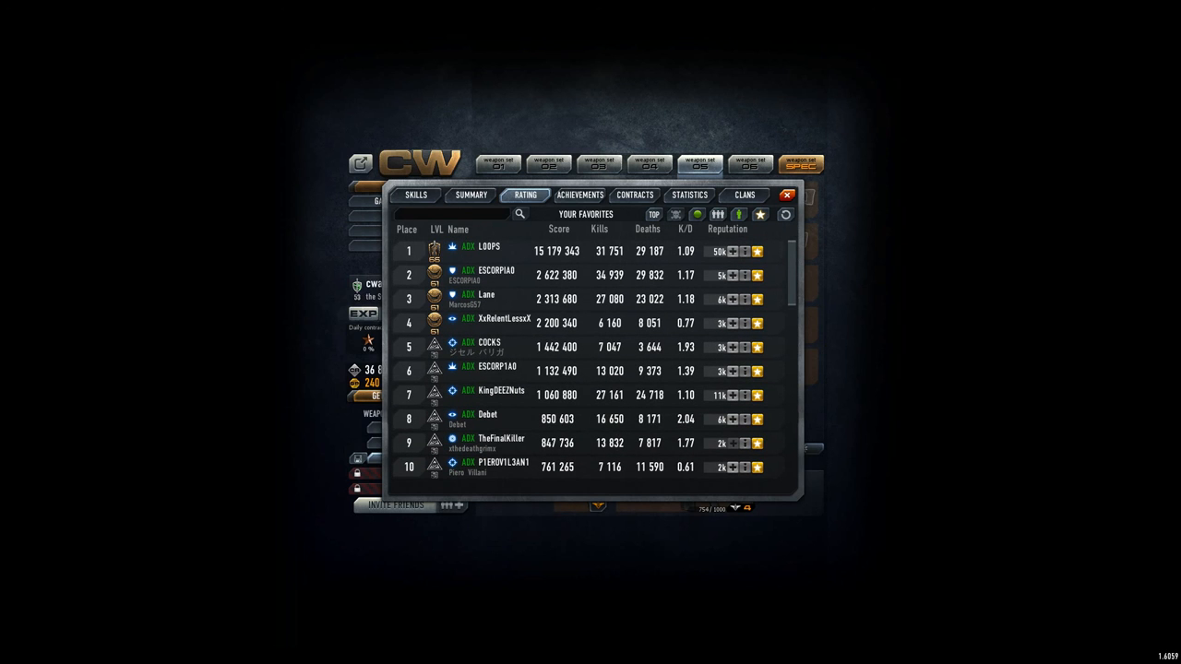